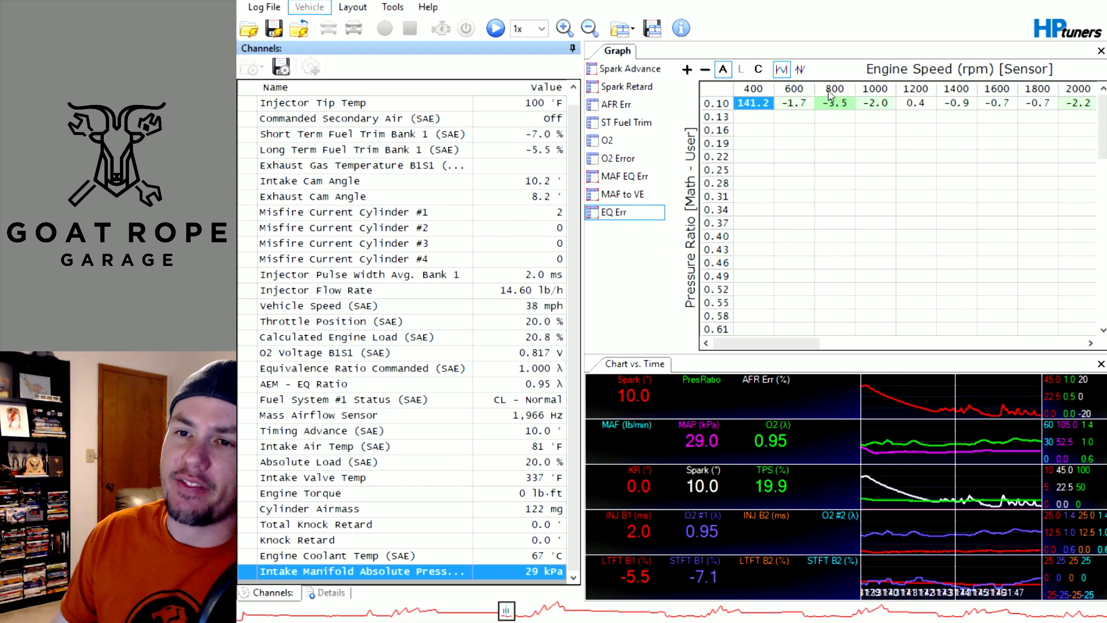
# - Glance at the O2 histogram, then return to EQ Err, populated only in its 0.10 pressure-ratio row
pyautogui.click(608, 140)
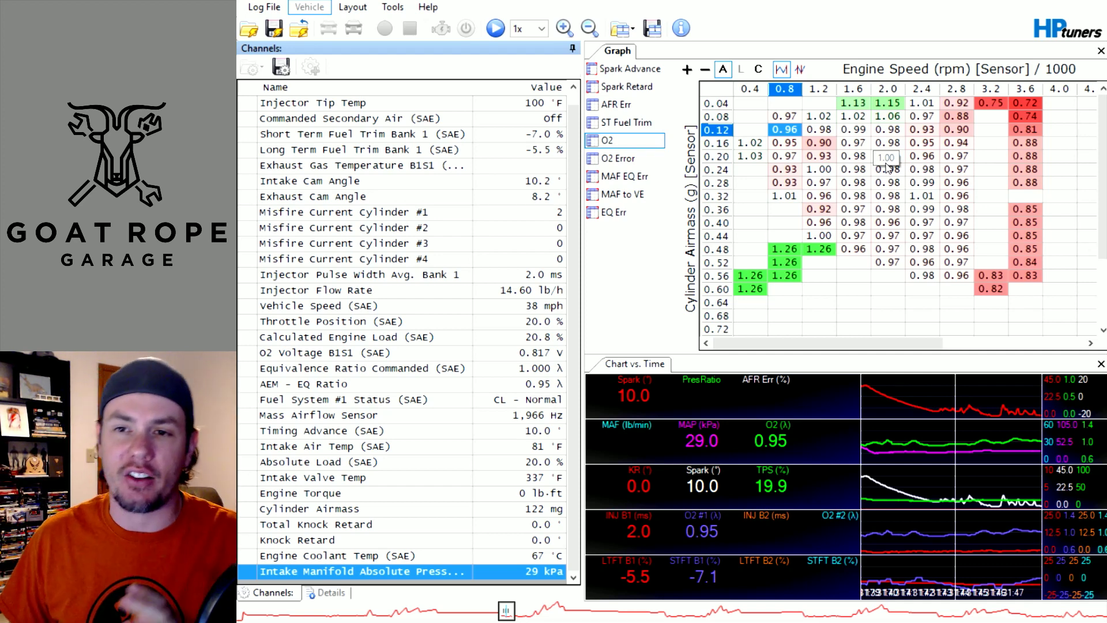
pyautogui.click(621, 215)
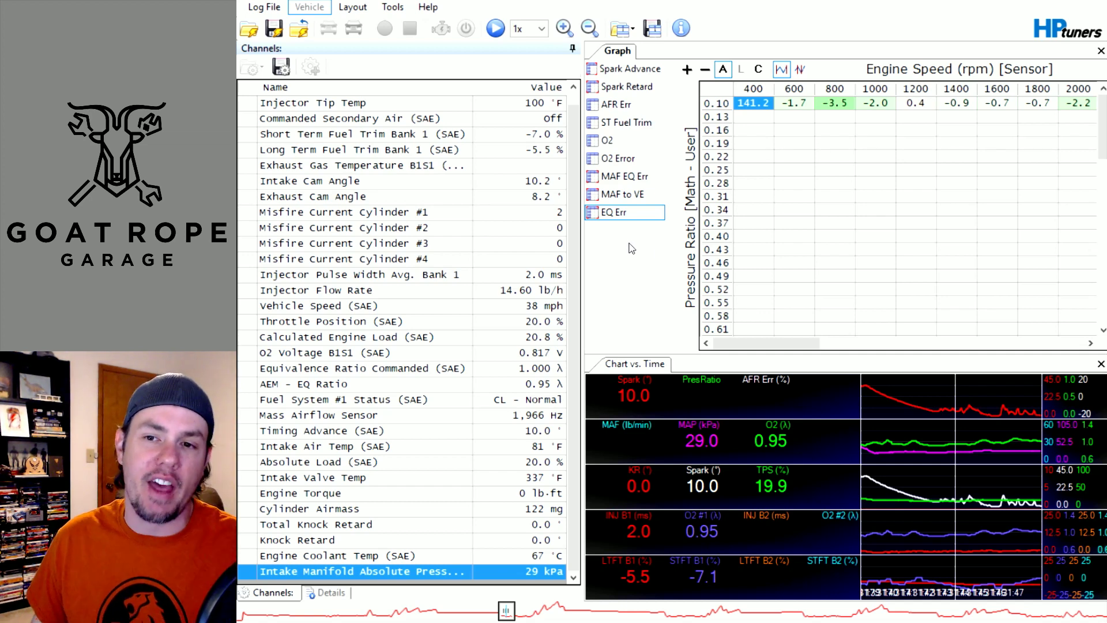
pyautogui.rightClick(631, 248)
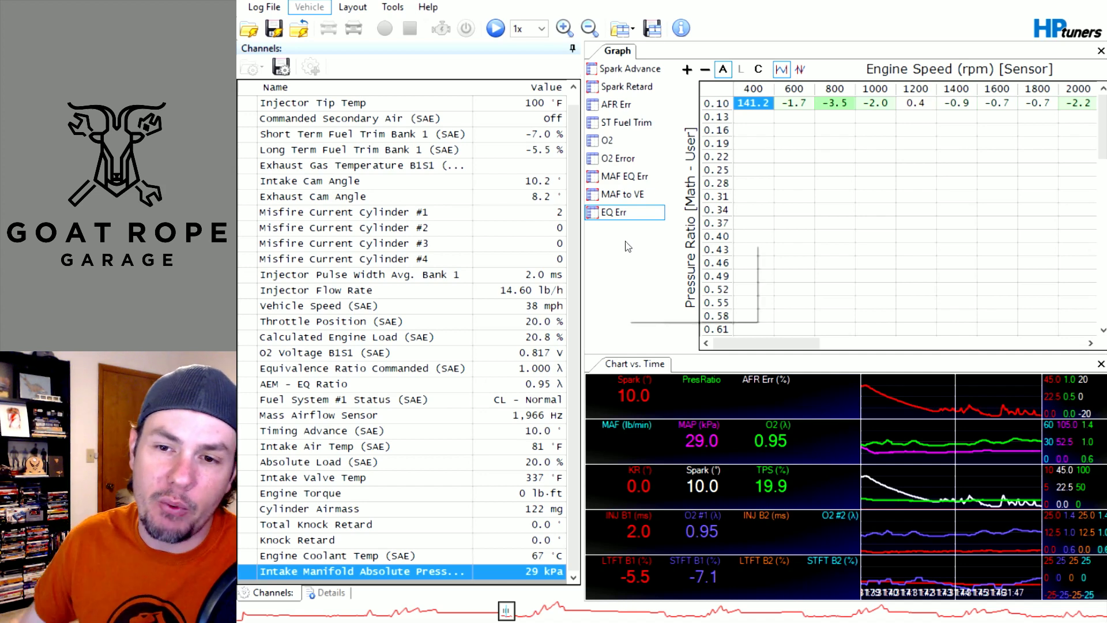
pyautogui.click(685, 291)
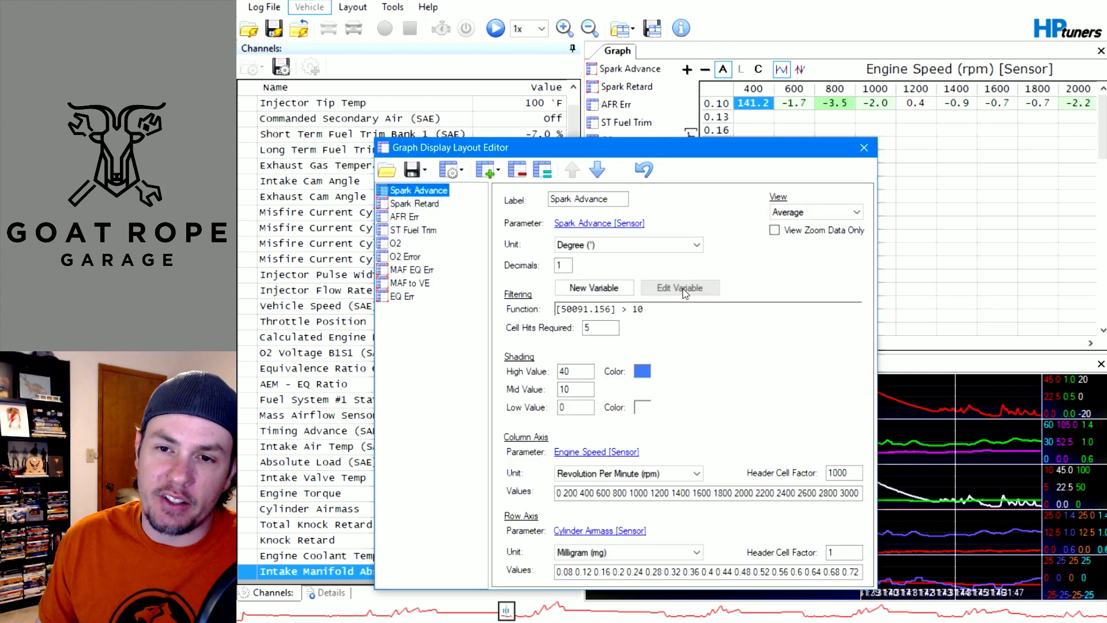
pyautogui.click(402, 296)
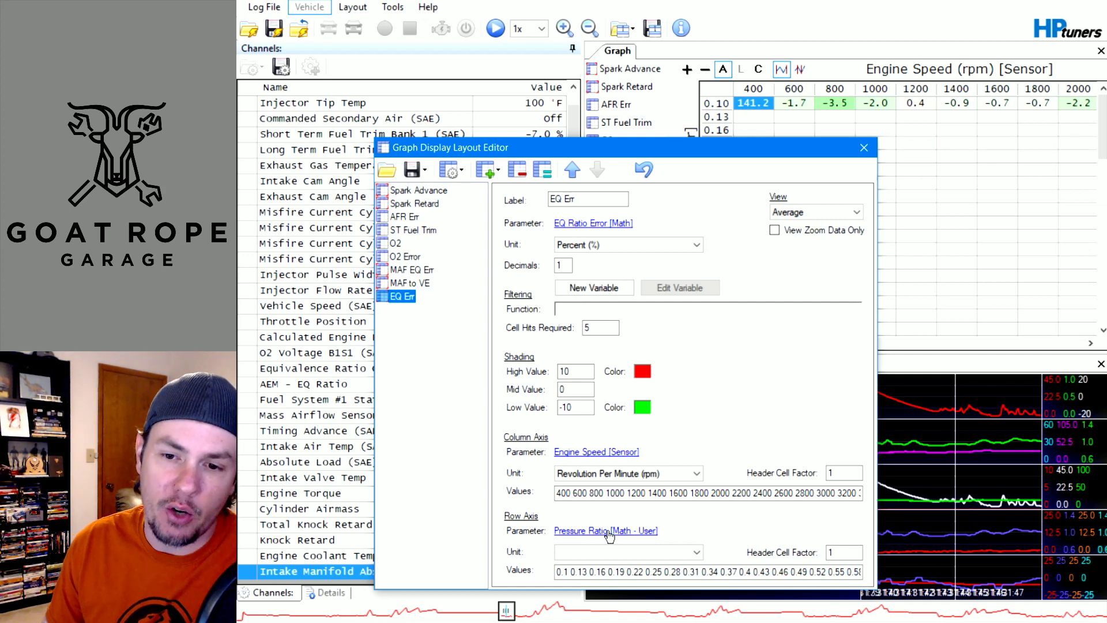
pyautogui.click(872, 151)
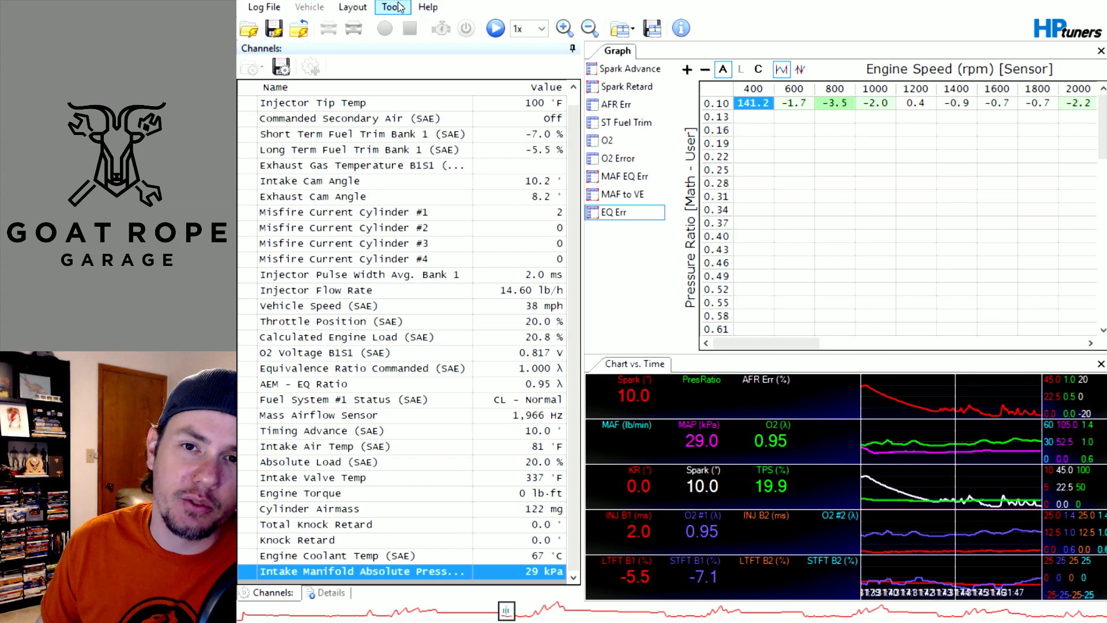
pyautogui.click(398, 7)
pyautogui.click(438, 64)
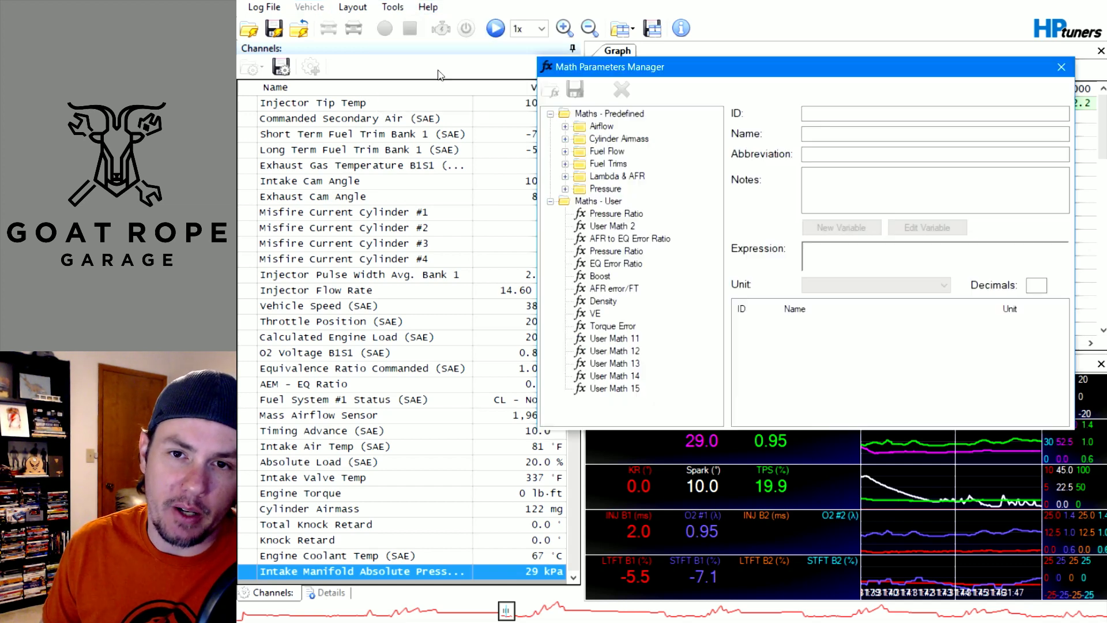
pyautogui.click(620, 215)
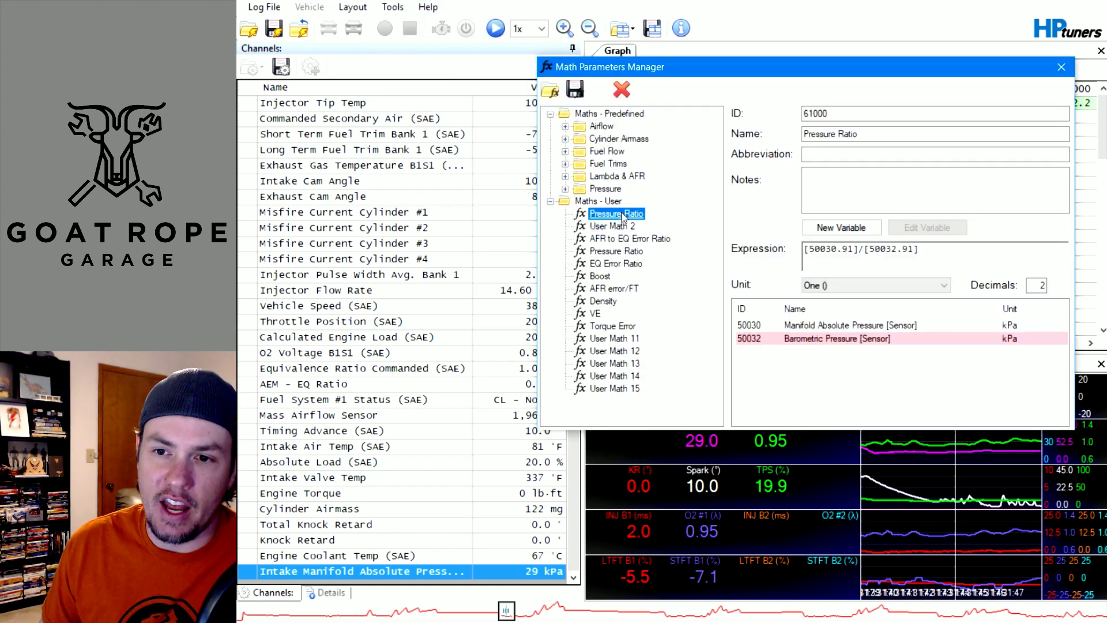
pyautogui.click(834, 341)
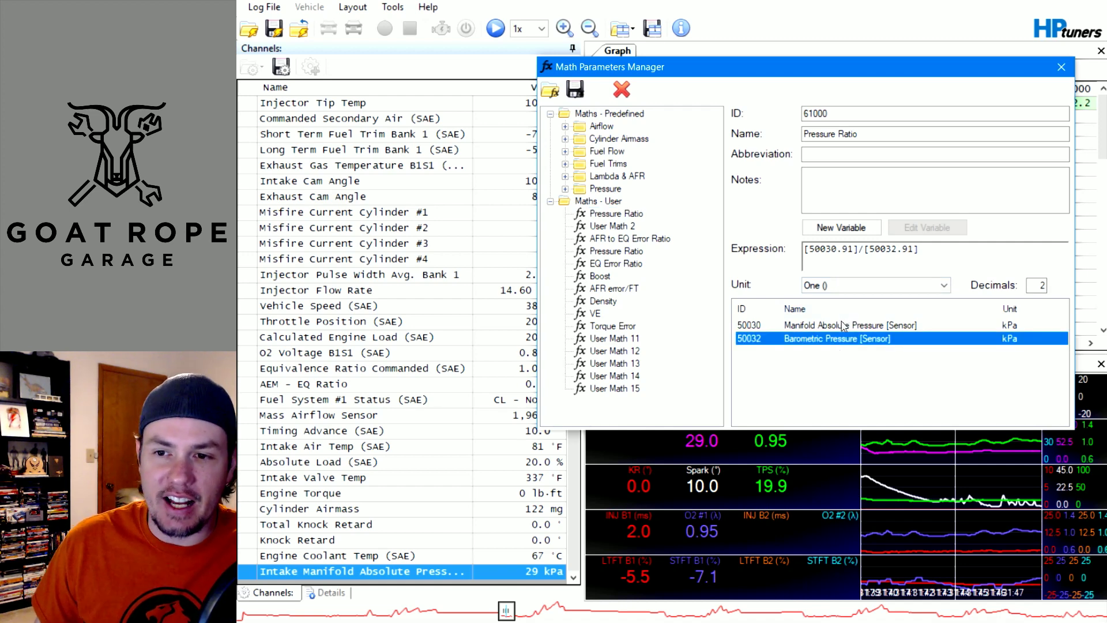
pyautogui.click(844, 325)
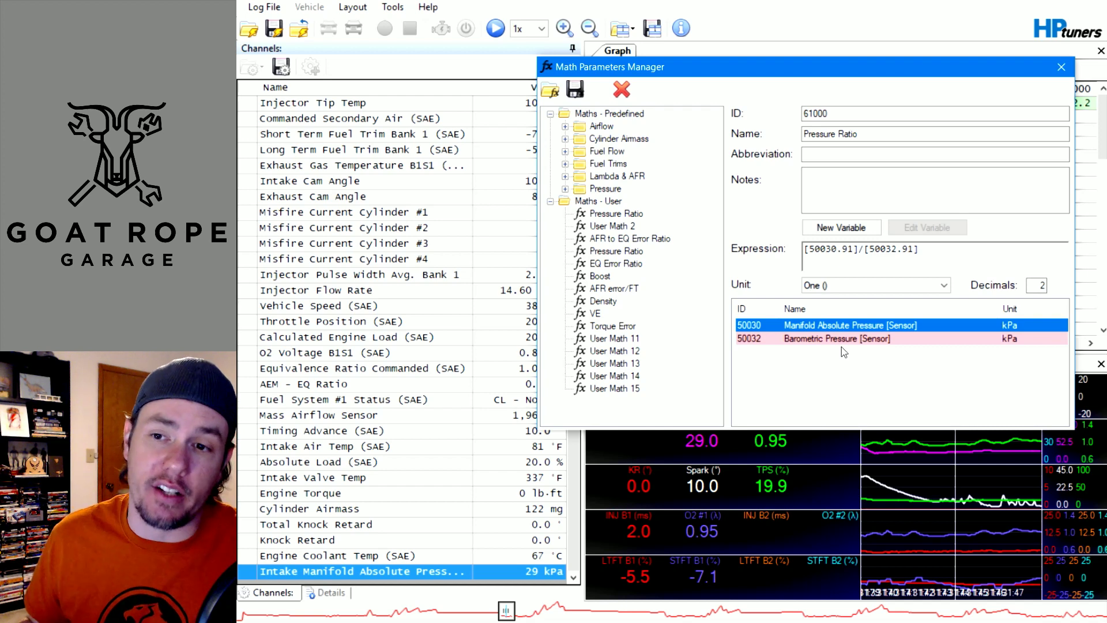
pyautogui.click(1061, 67)
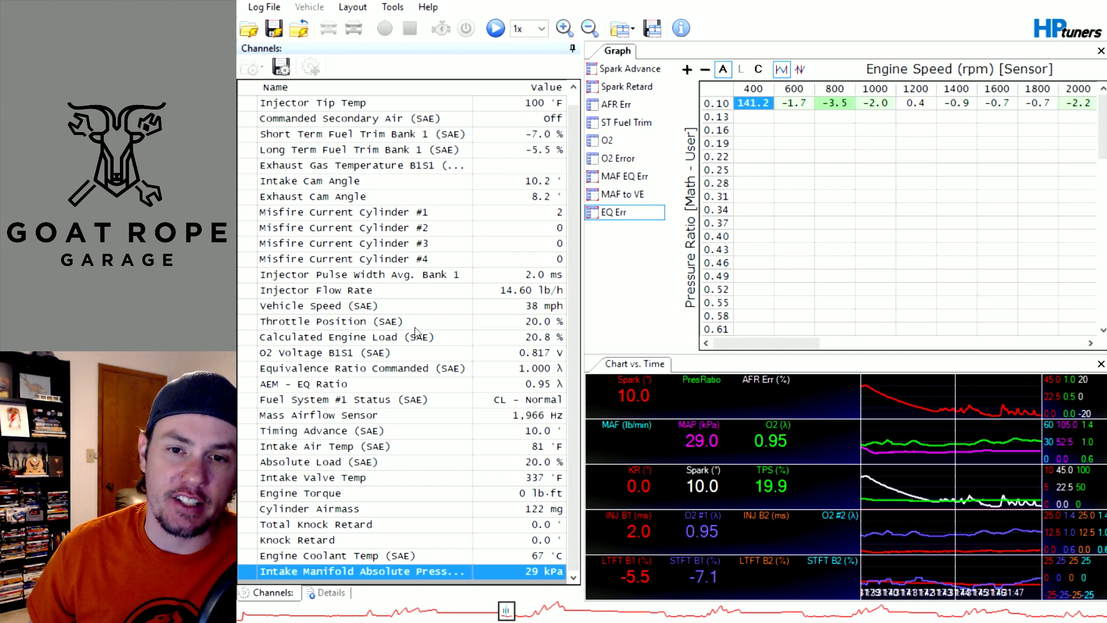
# - Display the empty MAF to VE histogram and move the log position marker further right
pyautogui.click(628, 194)
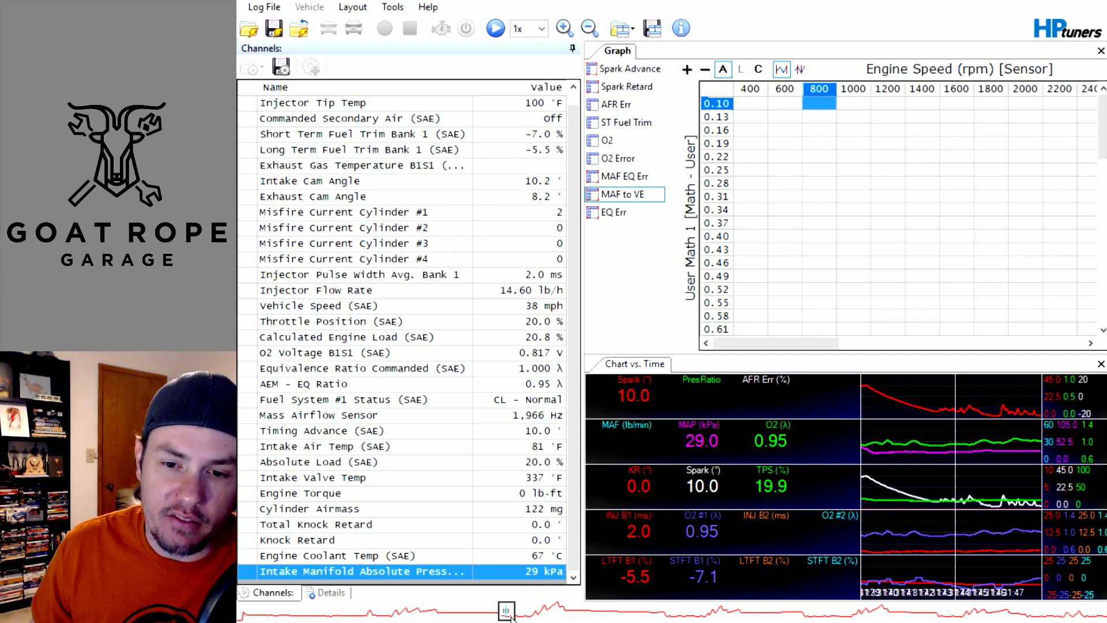
pyautogui.moveTo(510, 610)
pyautogui.mouseDown()
pyautogui.moveTo(548, 609)
pyautogui.moveTo(515, 605)
pyautogui.mouseUp()
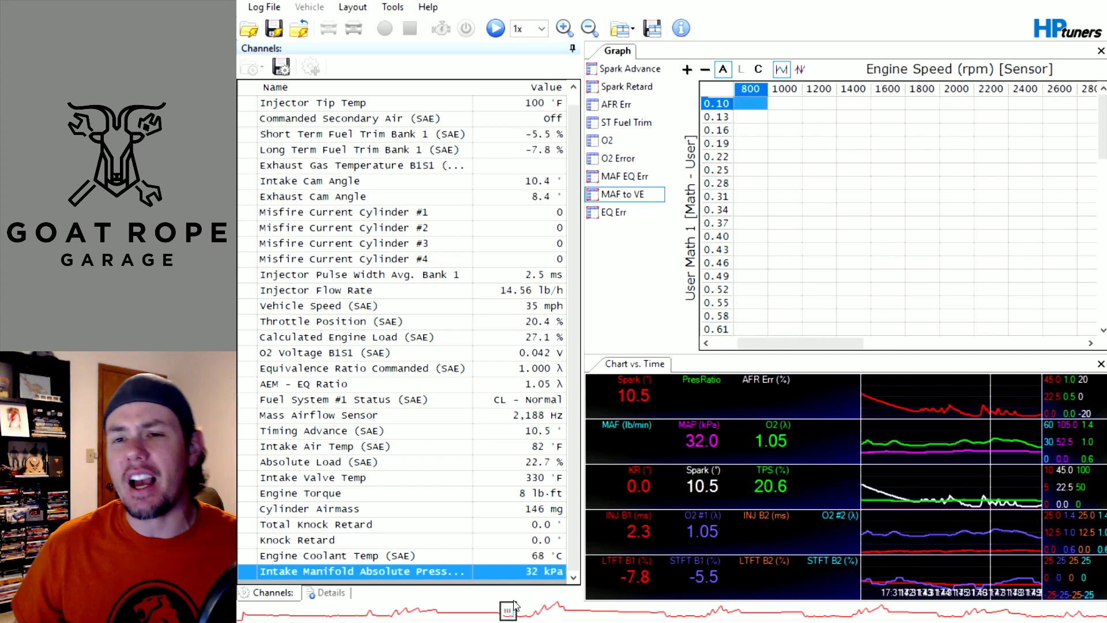
pyautogui.rightClick(629, 198)
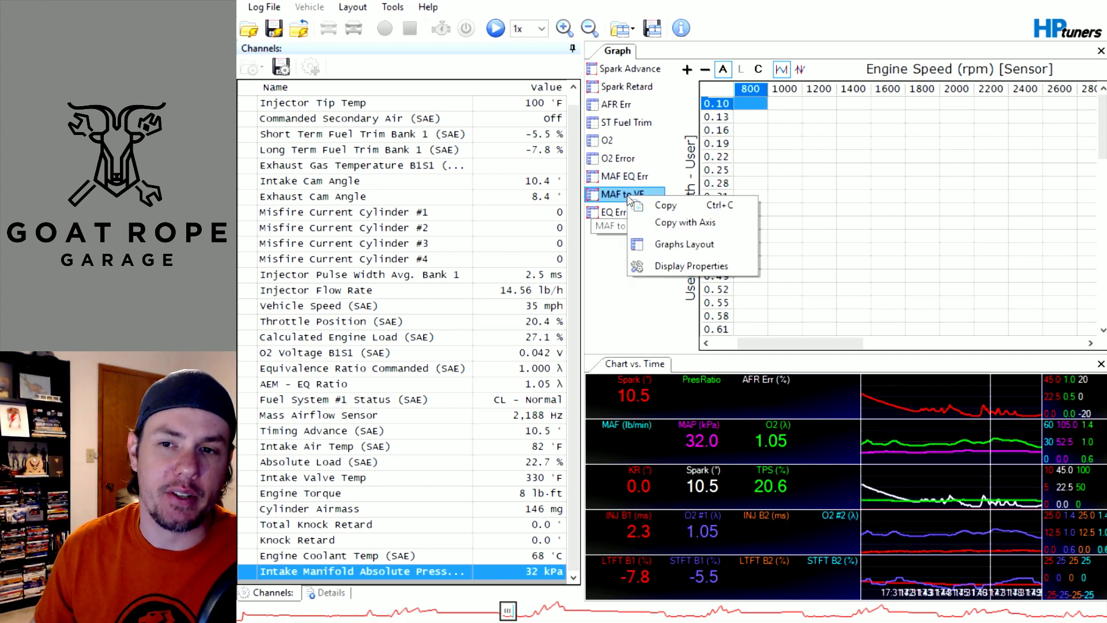
pyautogui.click(671, 247)
pyautogui.click(406, 285)
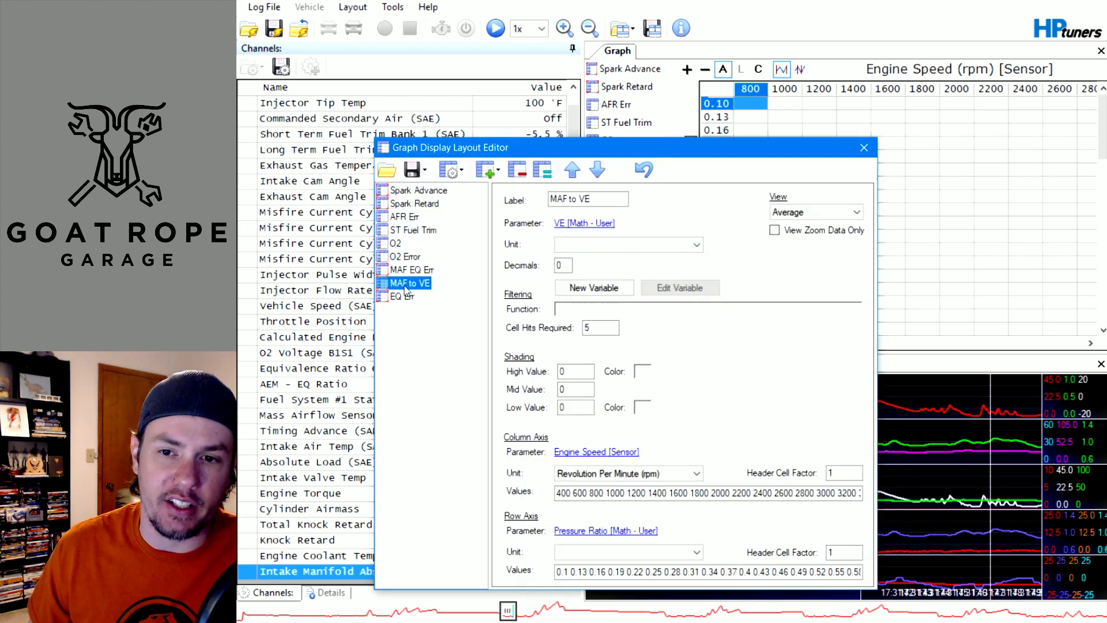
pyautogui.click(558, 311)
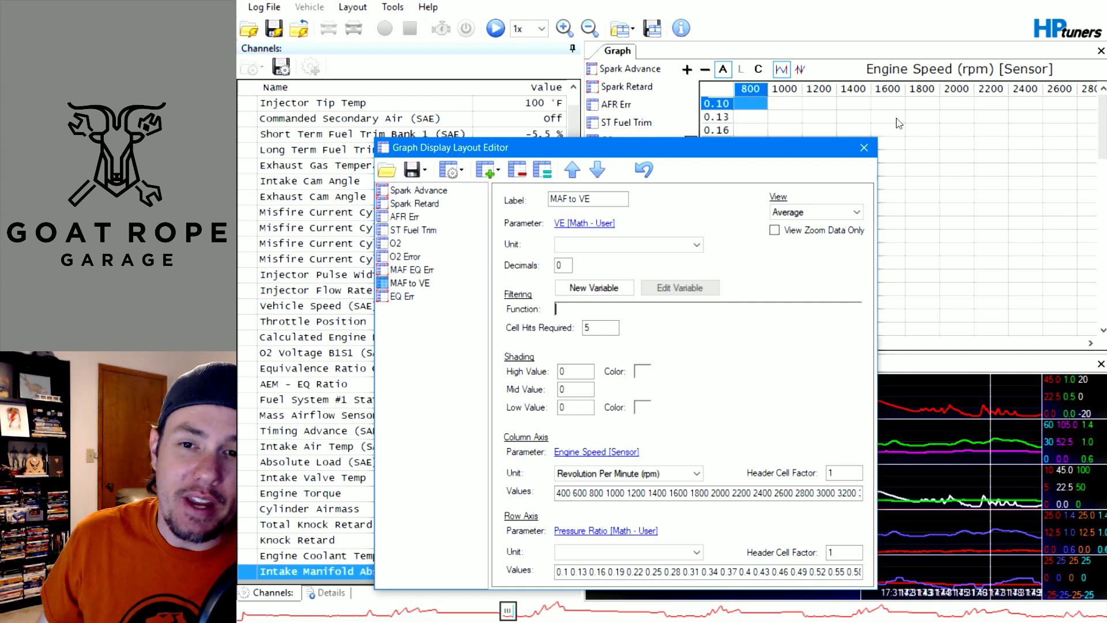
pyautogui.click(862, 148)
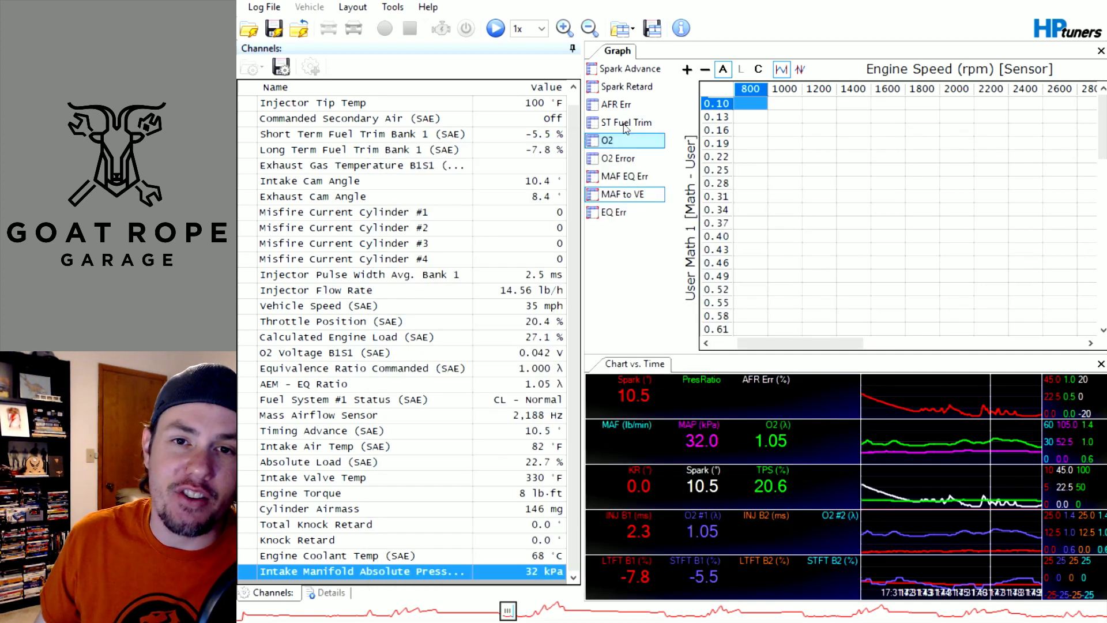
pyautogui.click(392, 6)
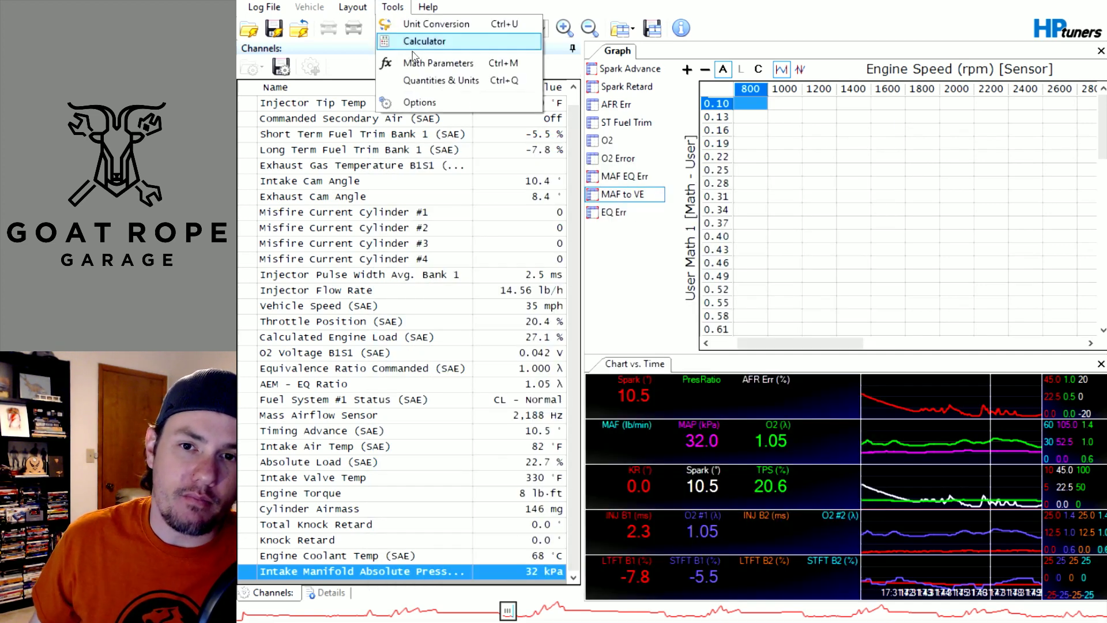
pyautogui.click(433, 68)
pyautogui.click(595, 313)
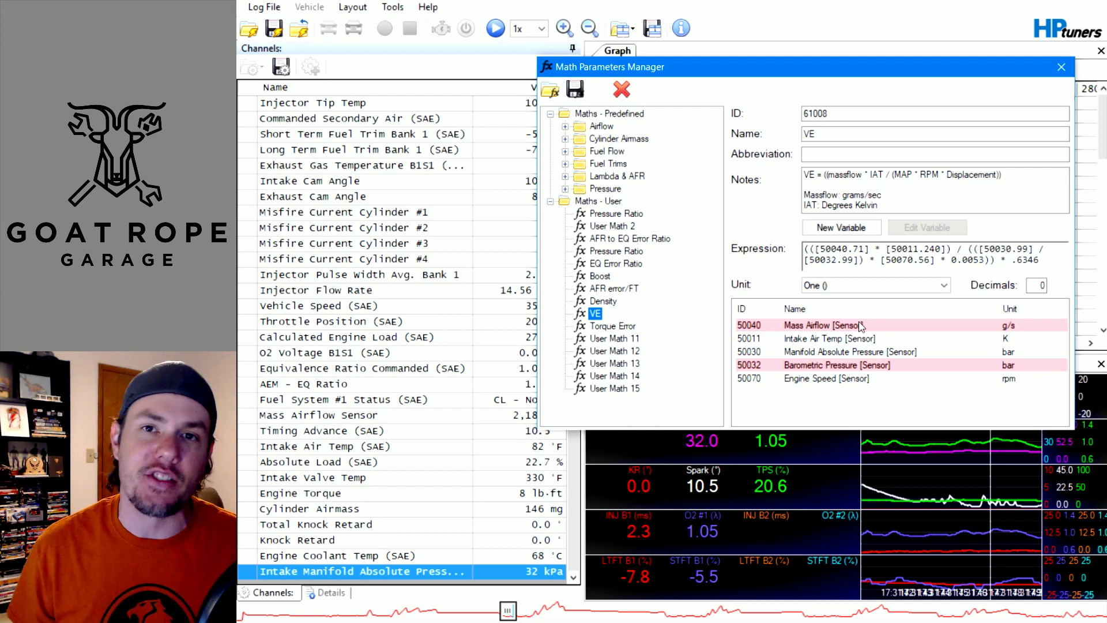
pyautogui.click(1061, 67)
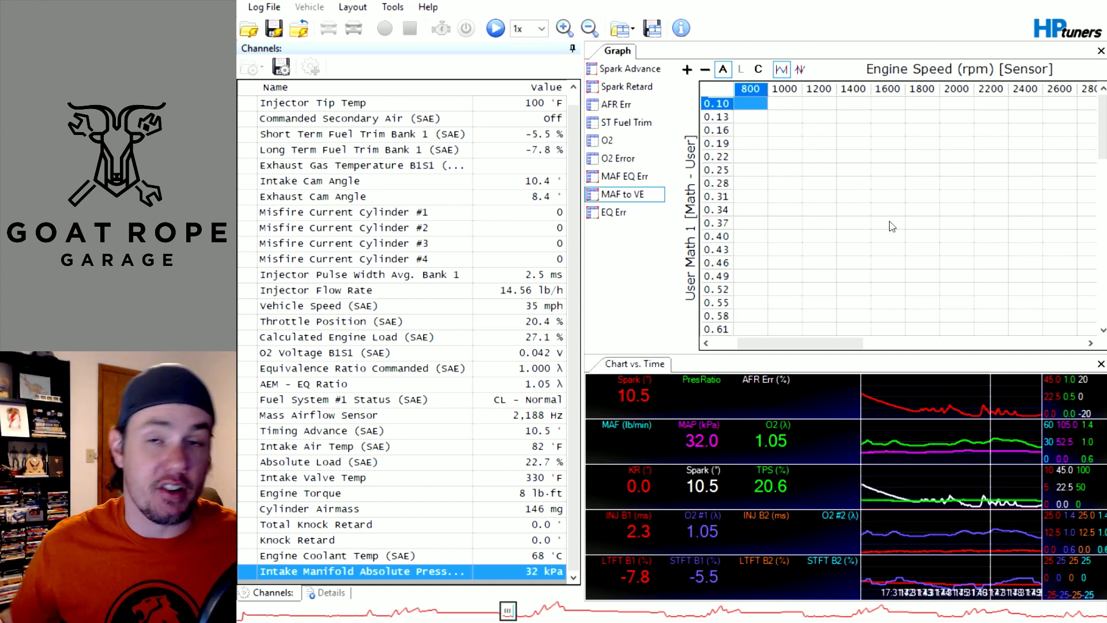
pyautogui.click(637, 71)
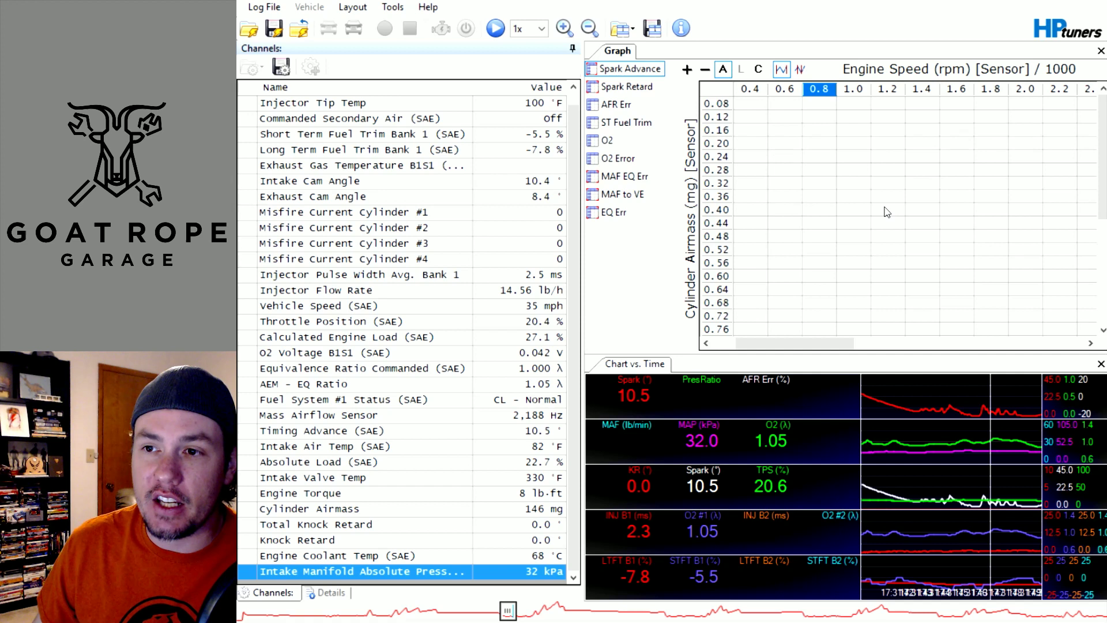
pyautogui.scroll(-2, 887, 212)
pyautogui.scroll(-3, 887, 212)
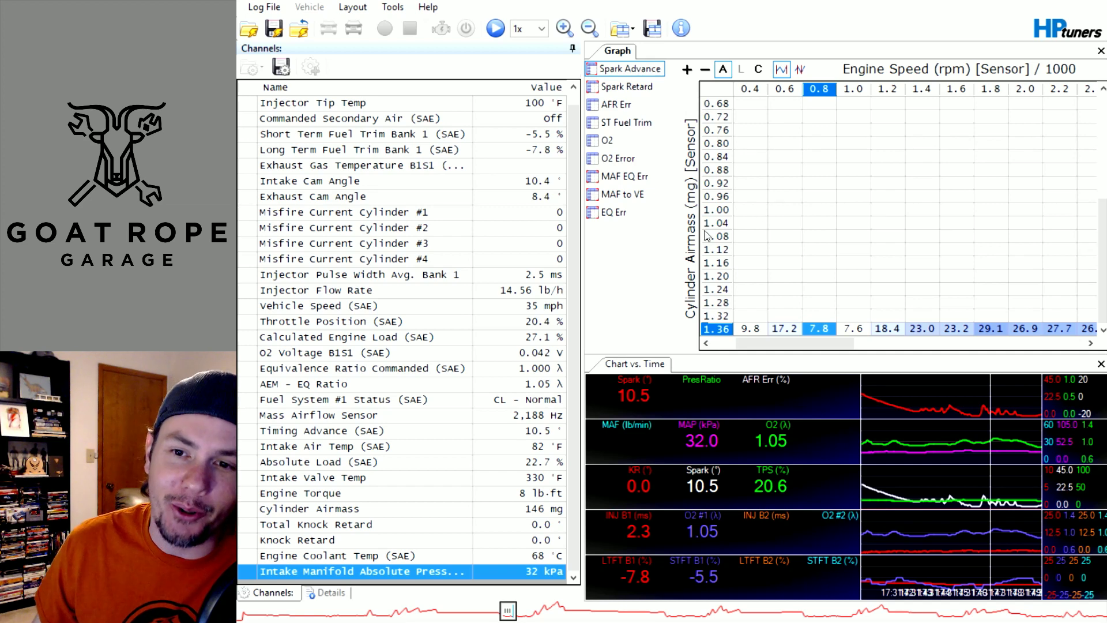
pyautogui.rightClick(645, 69)
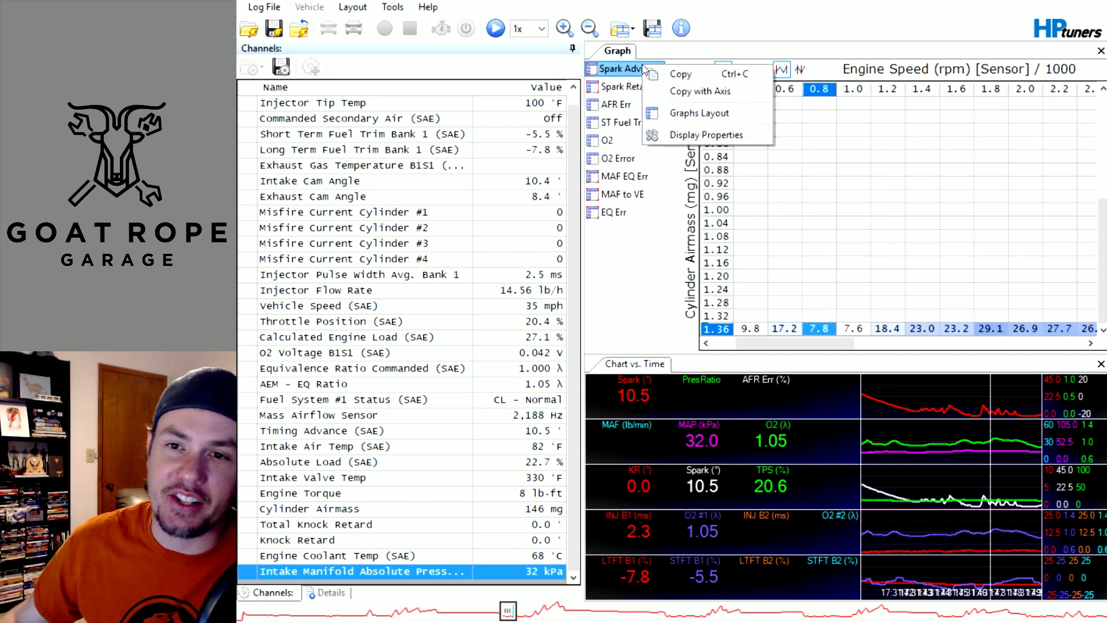
pyautogui.click(689, 113)
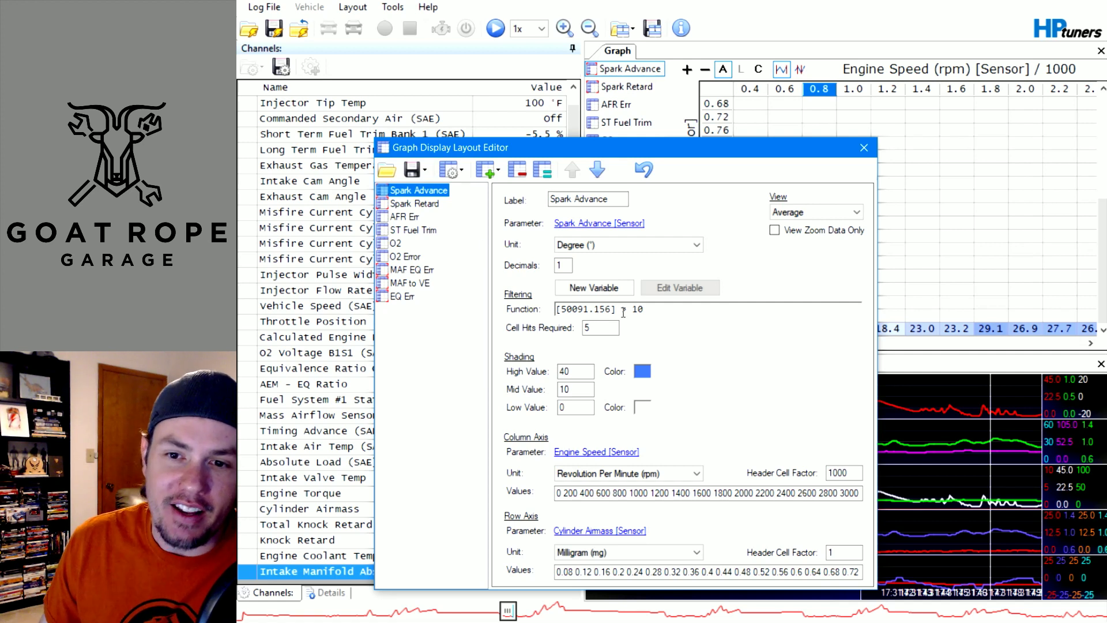
pyautogui.moveTo(649, 310); pyautogui.dragTo(550, 309)
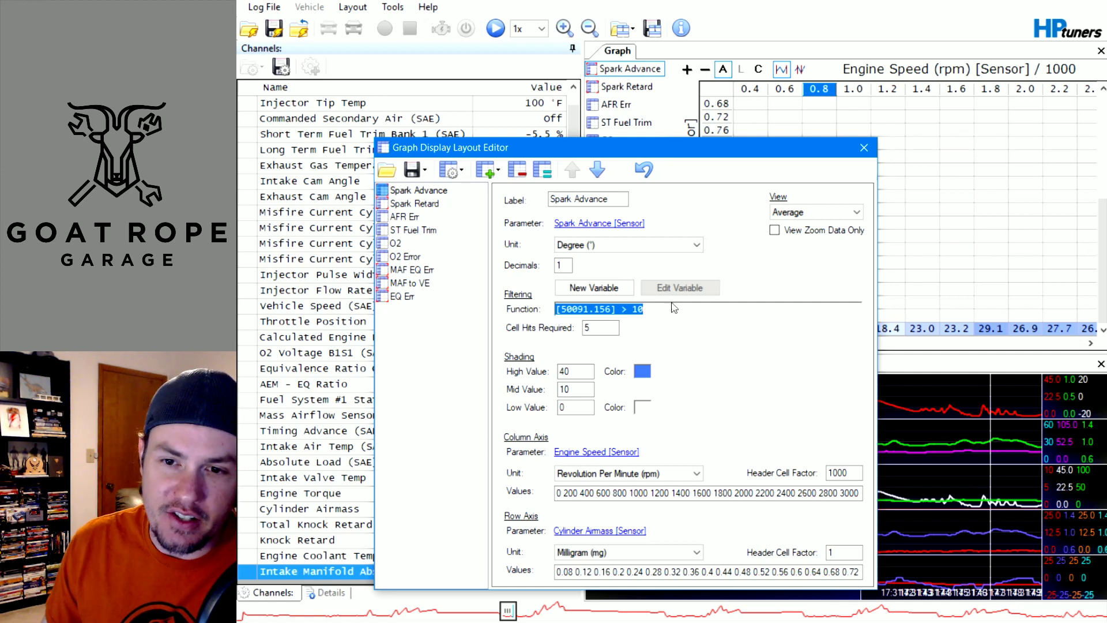
pyautogui.click(863, 148)
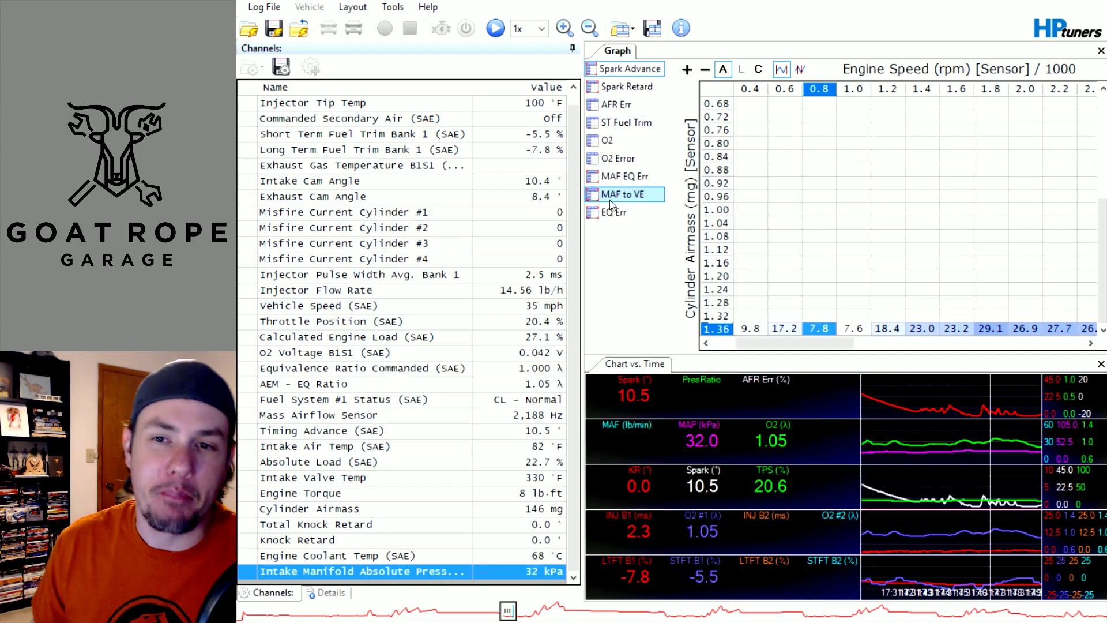
# - Compare the O2 Error, O2, Spark Advance, MAF to VE and MAF EQ Err histograms, ending on MAF to VE
pyautogui.click(613, 162)
pyautogui.click(615, 141)
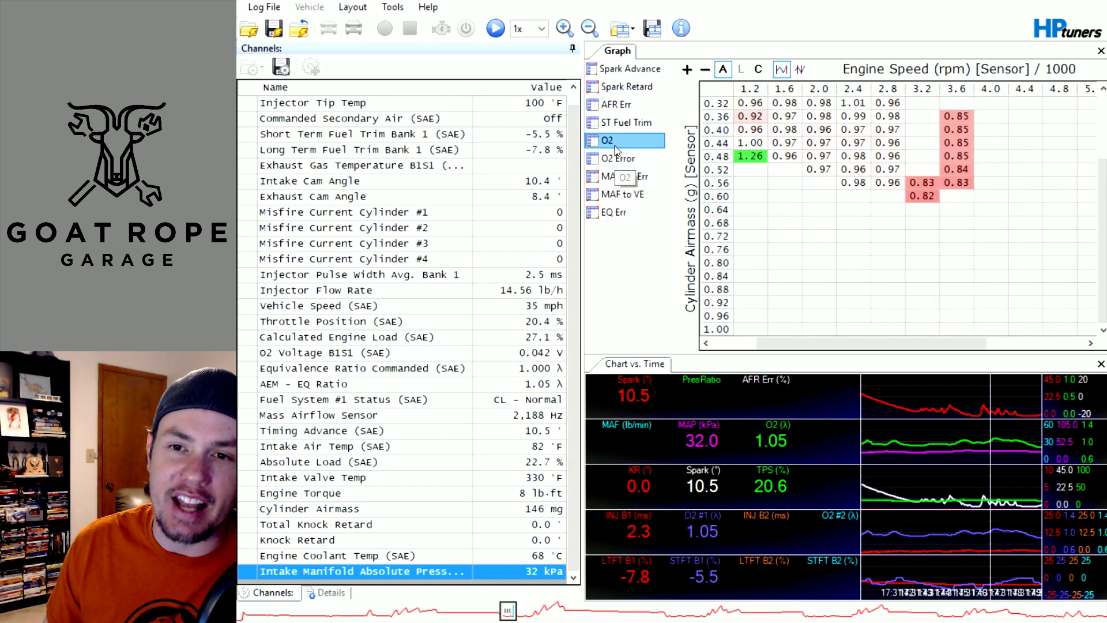
pyautogui.click(628, 69)
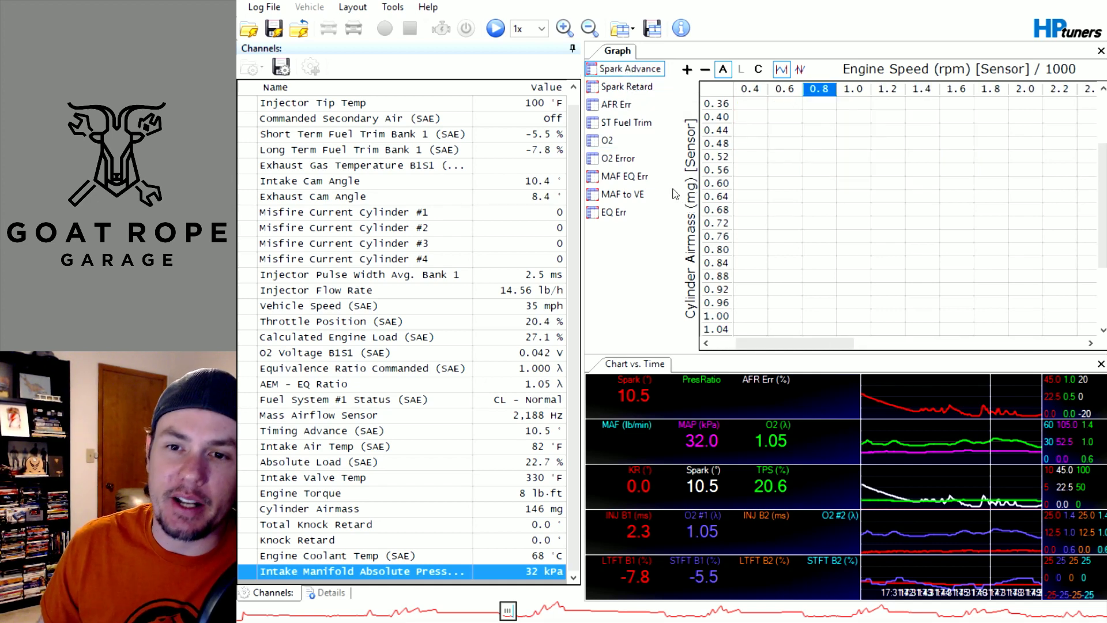
pyautogui.click(637, 197)
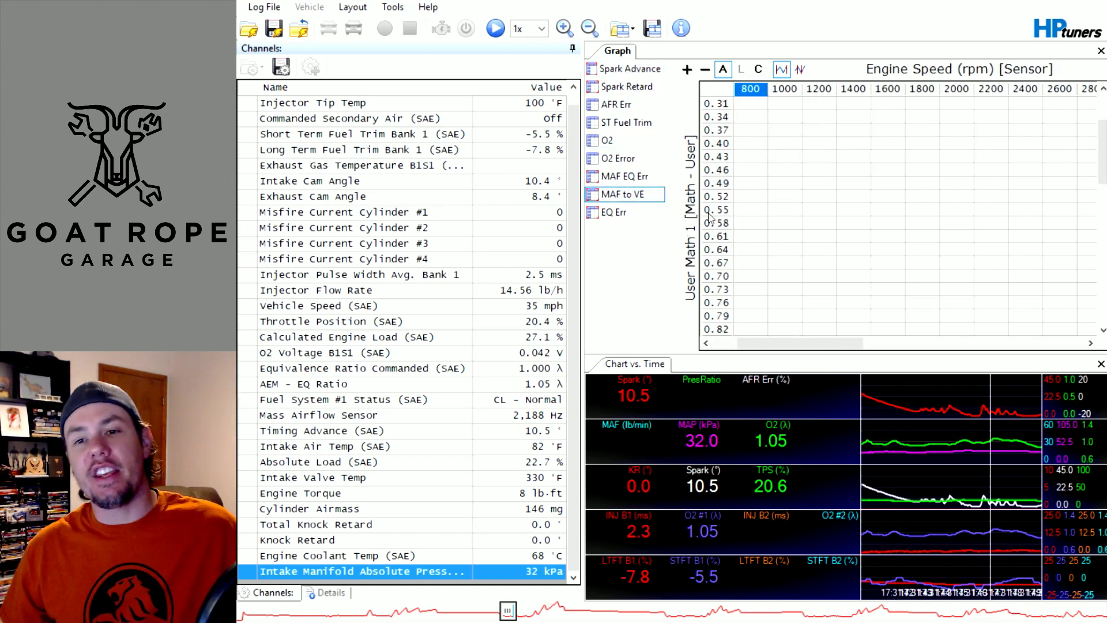
pyautogui.click(633, 180)
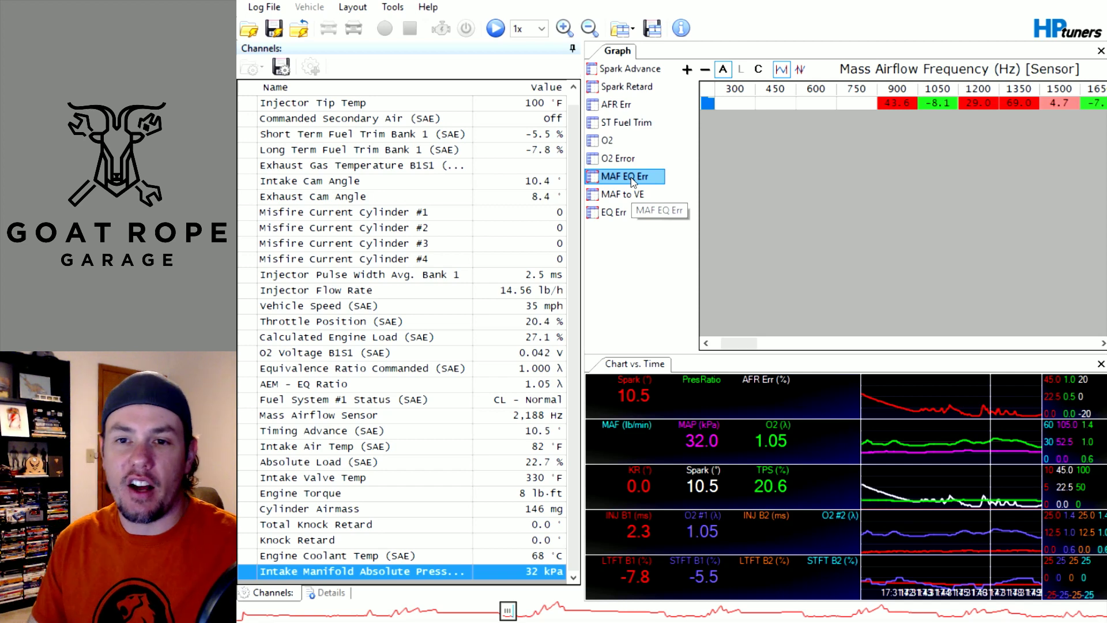
pyautogui.click(631, 196)
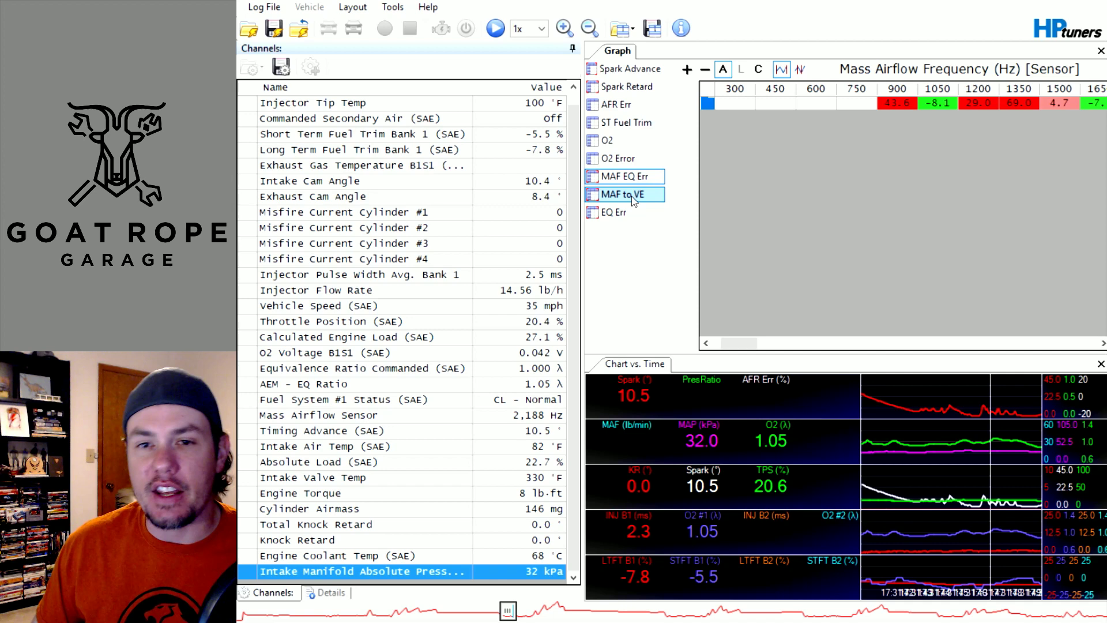
# - Close the recorded log file and select the AEM wideband EQ channel
pyautogui.click(306, 37)
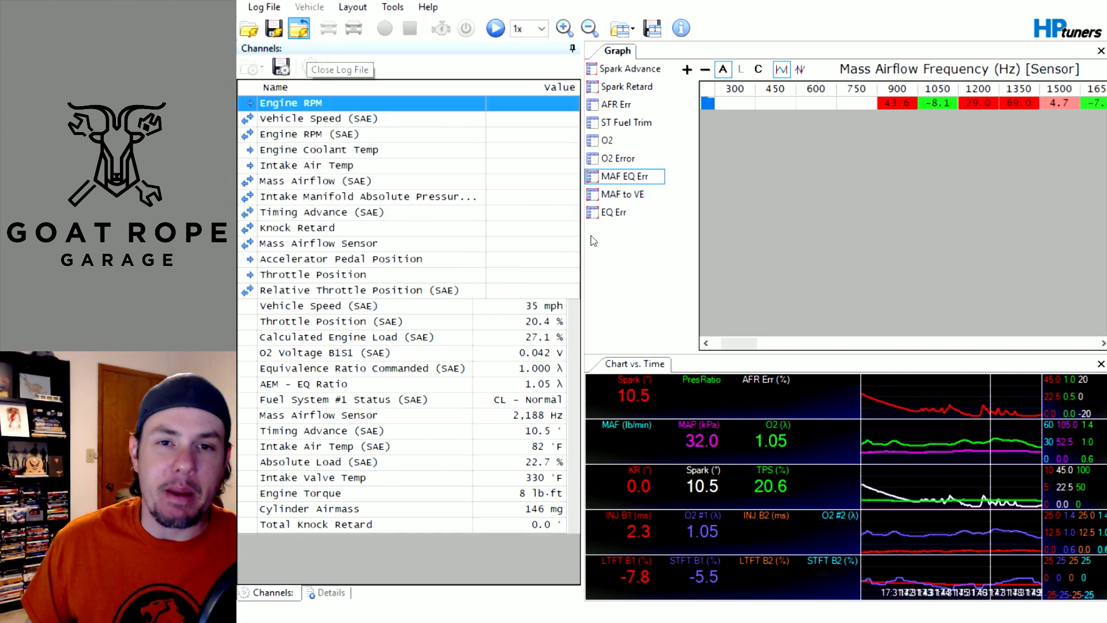
pyautogui.click(366, 354)
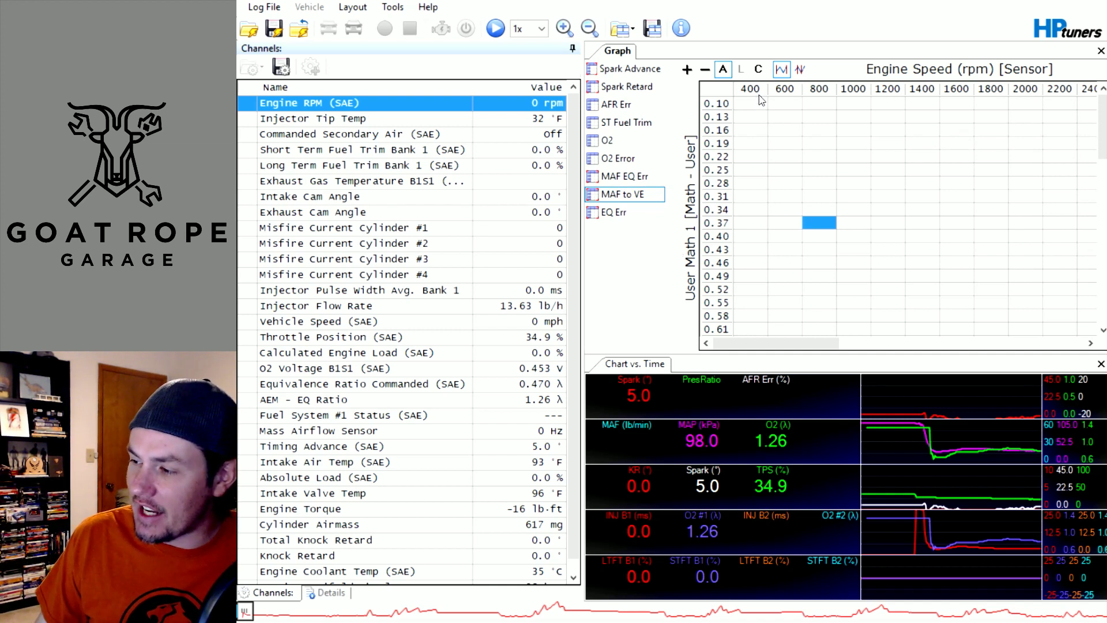
pyautogui.moveTo(759, 104); pyautogui.dragTo(741, 469)
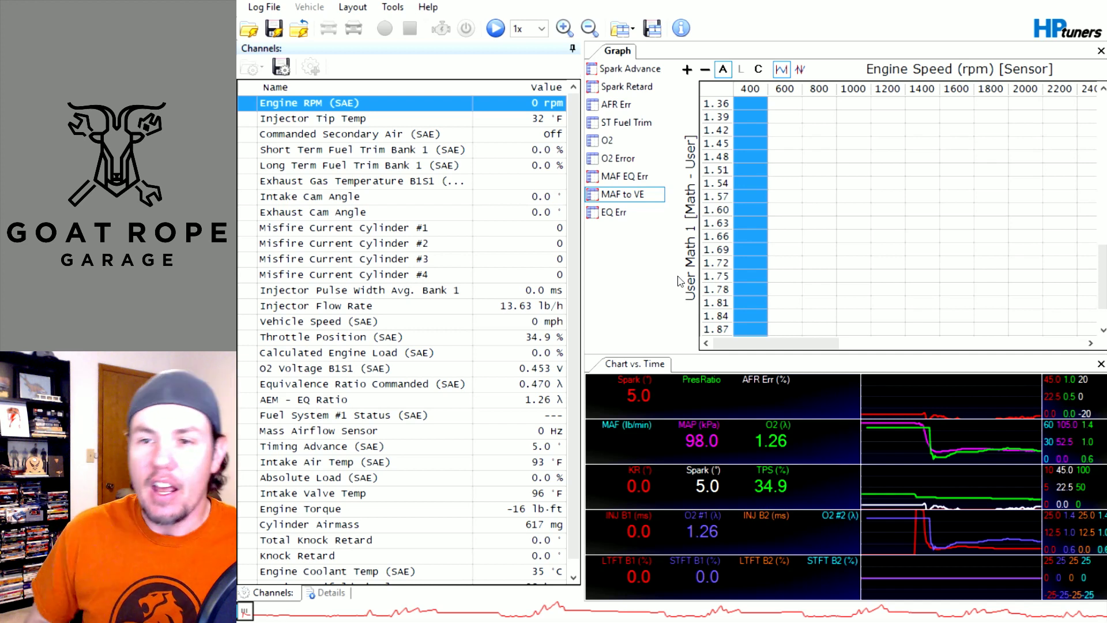
pyautogui.click(795, 265)
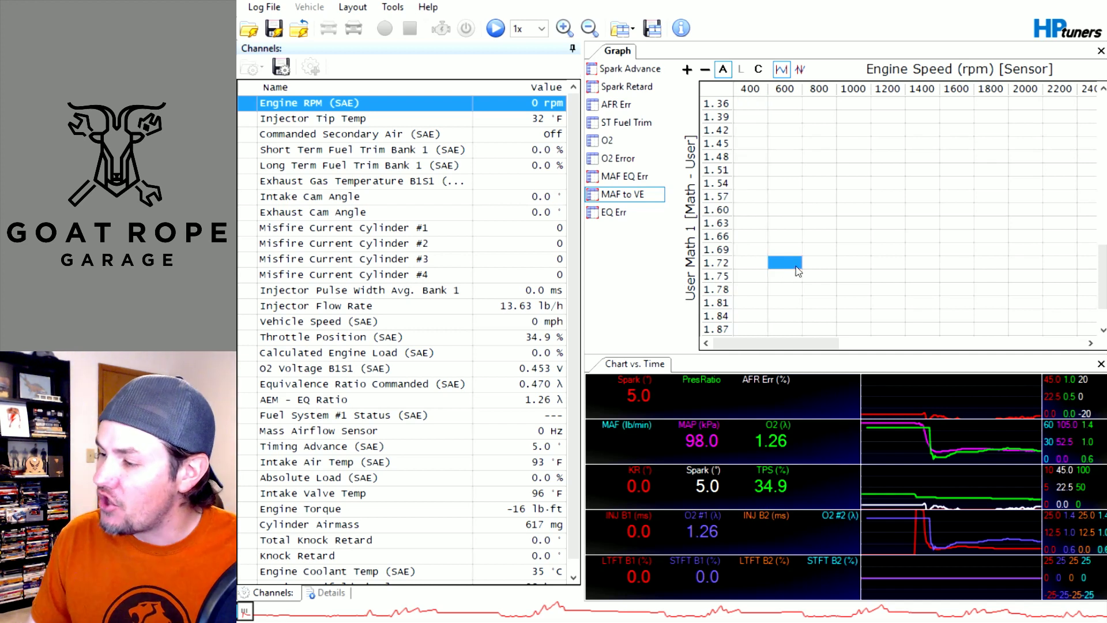
pyautogui.click(861, 170)
pyautogui.click(818, 156)
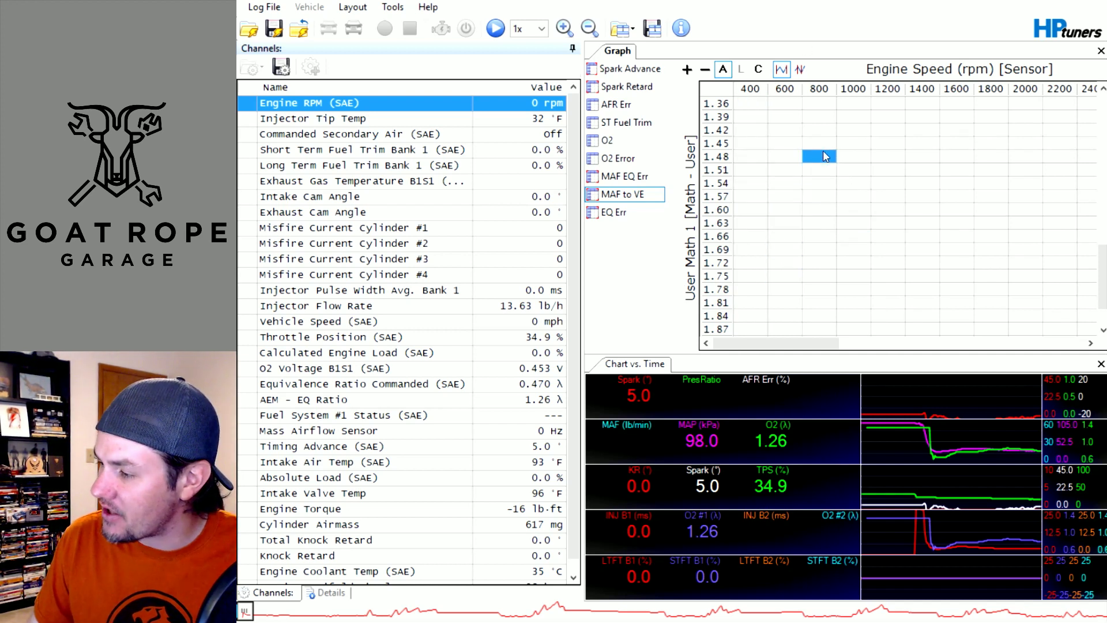
pyautogui.press('Right')
pyautogui.press('Right')
pyautogui.press('Right')
pyautogui.press('Down')
pyautogui.click(848, 196)
pyautogui.click(917, 250)
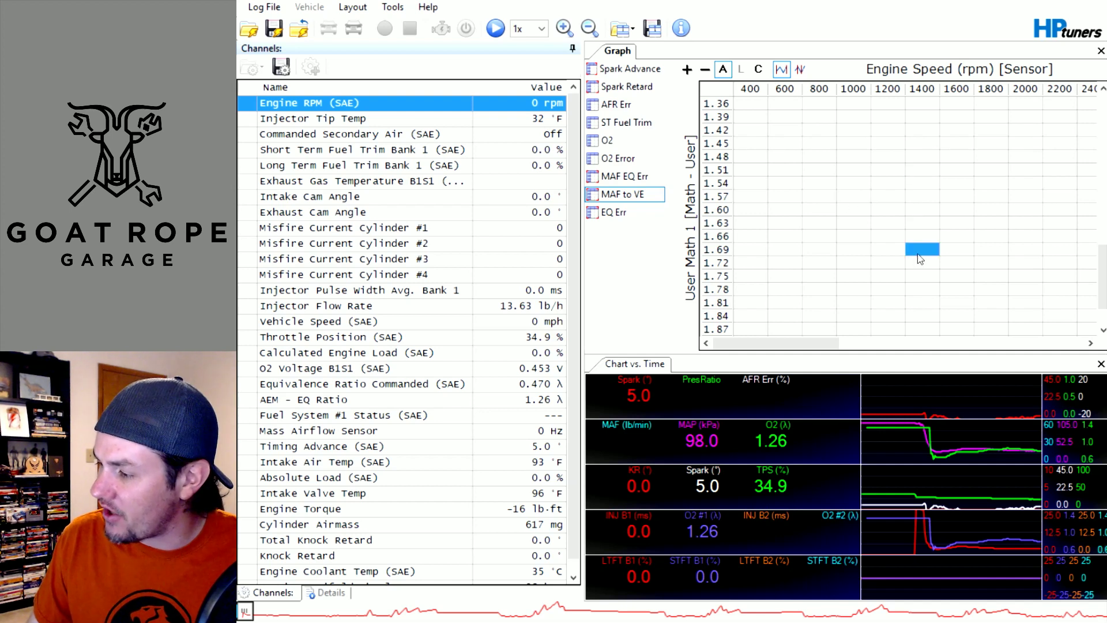
pyautogui.click(927, 170)
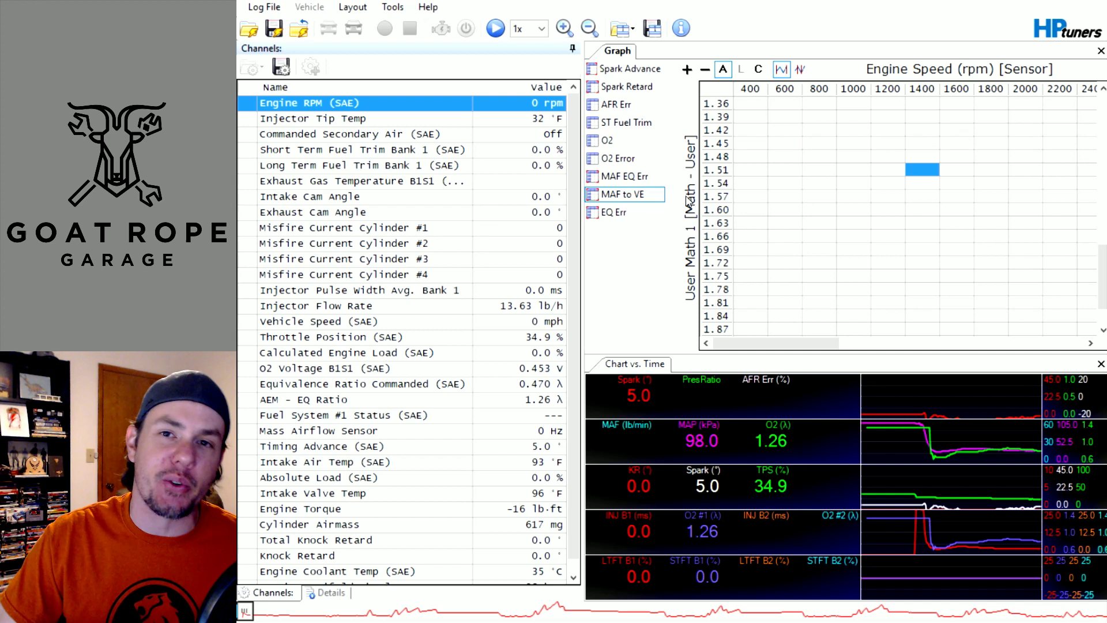
# - Open the Graph Display Layout Editor, showing Spark Advance's filter and 5 required cell hits
pyautogui.rightClick(605, 281)
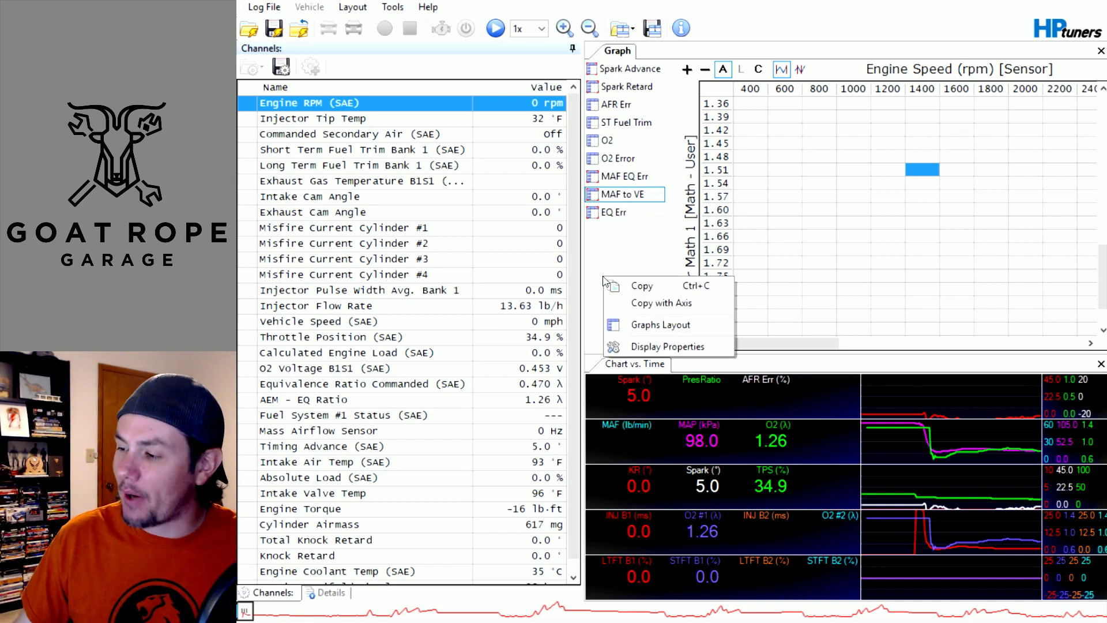
pyautogui.click(634, 324)
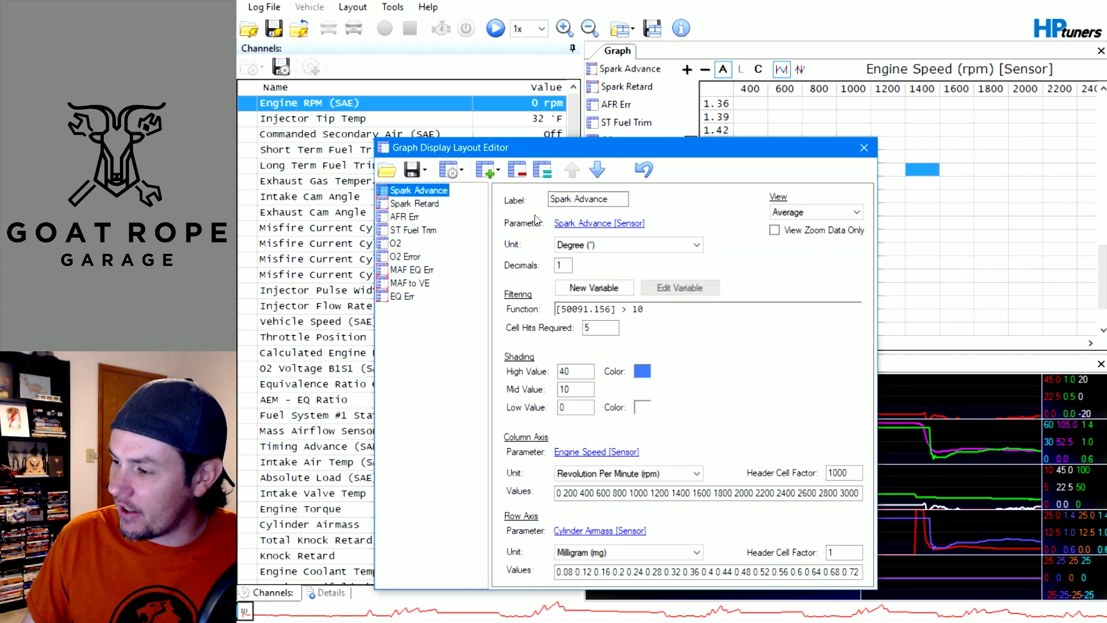